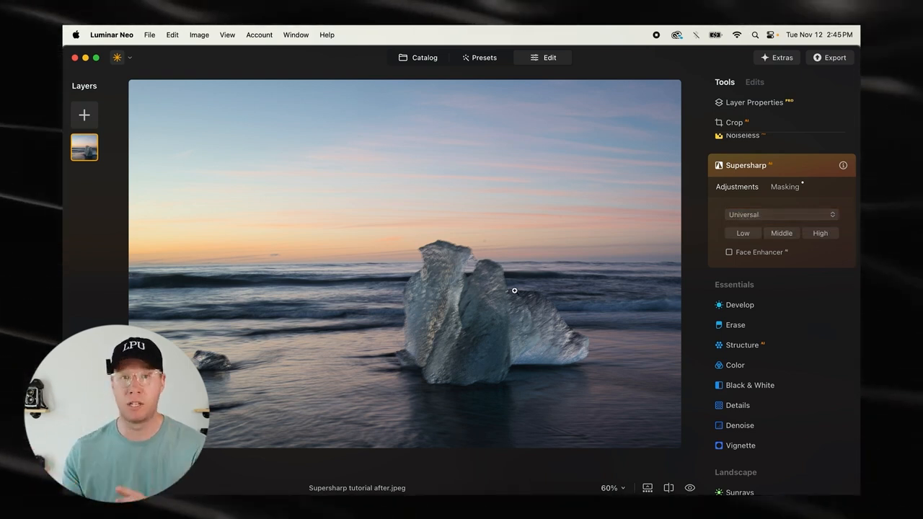
Sharpen the photo with Supersharp at High strength, using the Motion Blur mode, and check the detail of the ice
{"action": "left_click", "coordinate": [820, 233]}
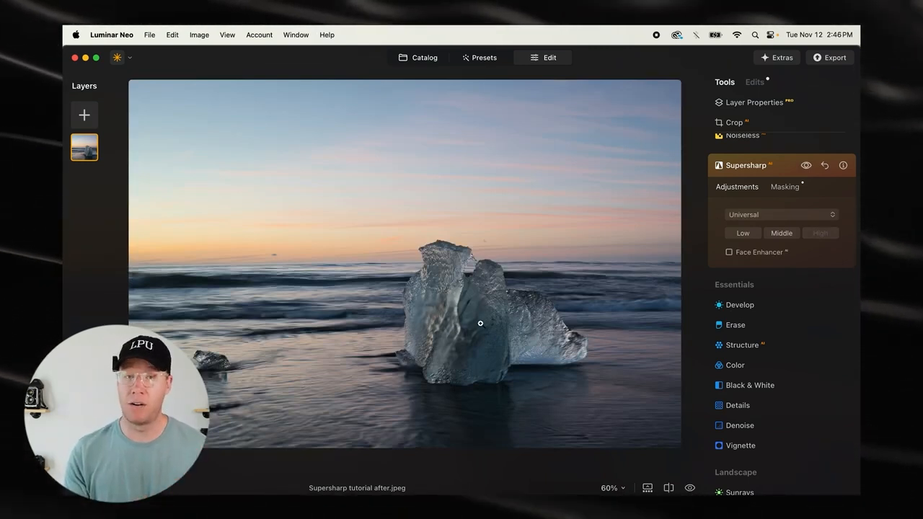
{"action": "left_click", "coordinate": [760, 215]}
{"action": "left_click", "coordinate": [746, 226]}
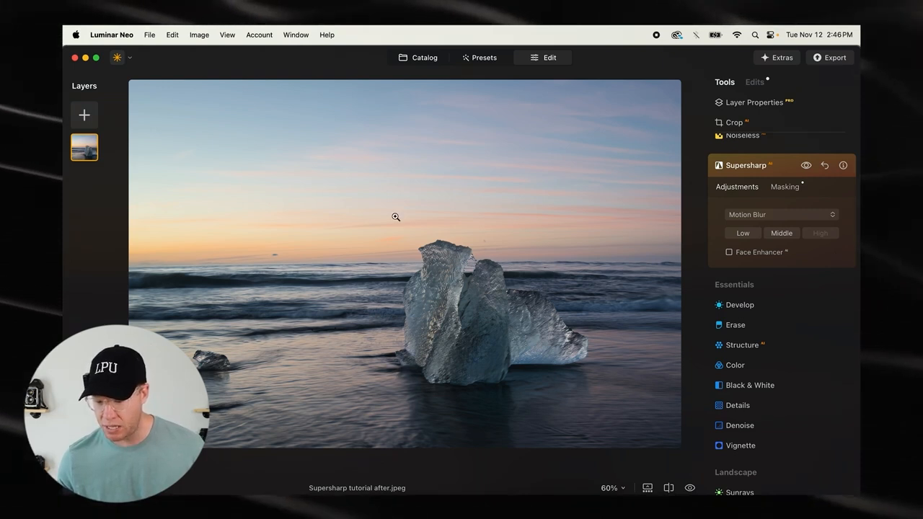
{"action": "left_click", "coordinate": [449, 268]}
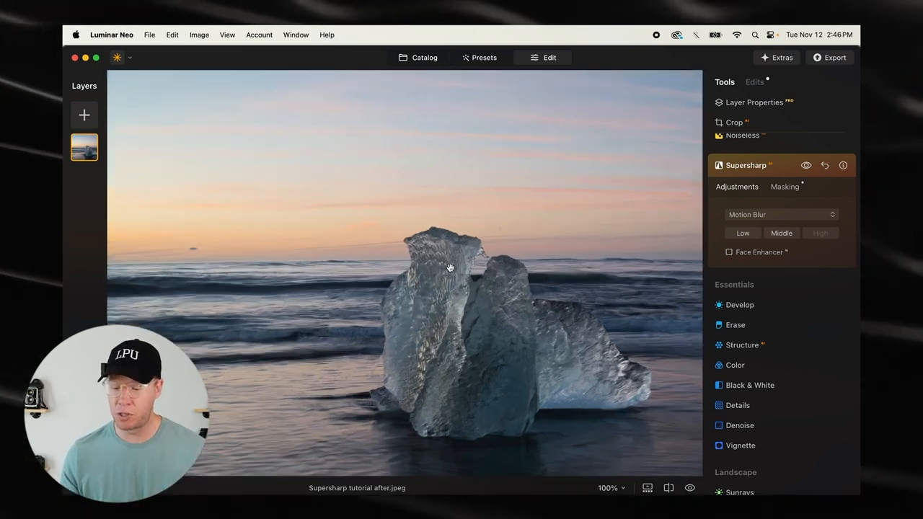
{"action": "left_click_drag", "start_coordinate": [262, 388], "coordinate": [464, 237]}
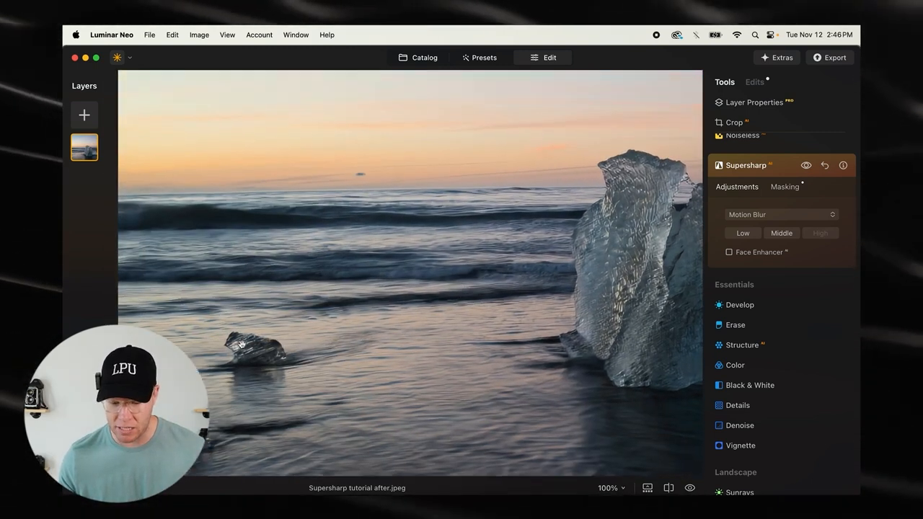
{"action": "left_click", "coordinate": [241, 344]}
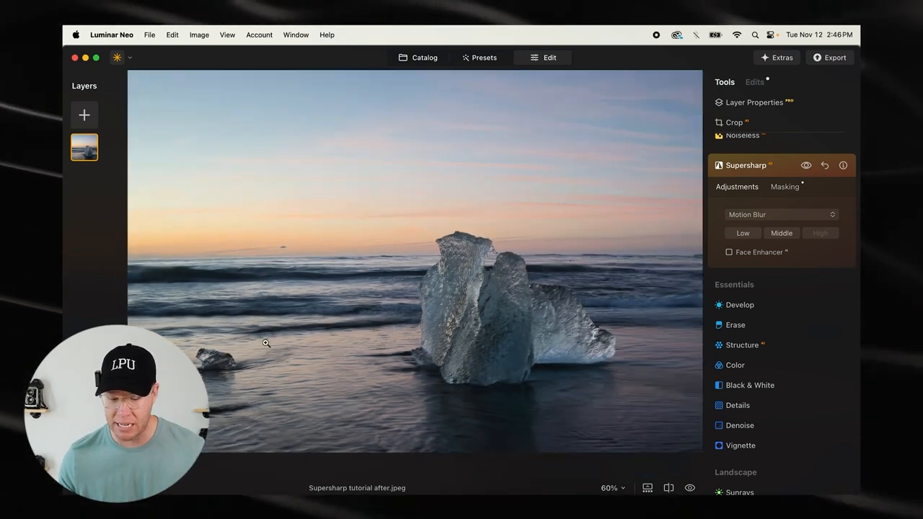
{"action": "left_click", "coordinate": [770, 165]}
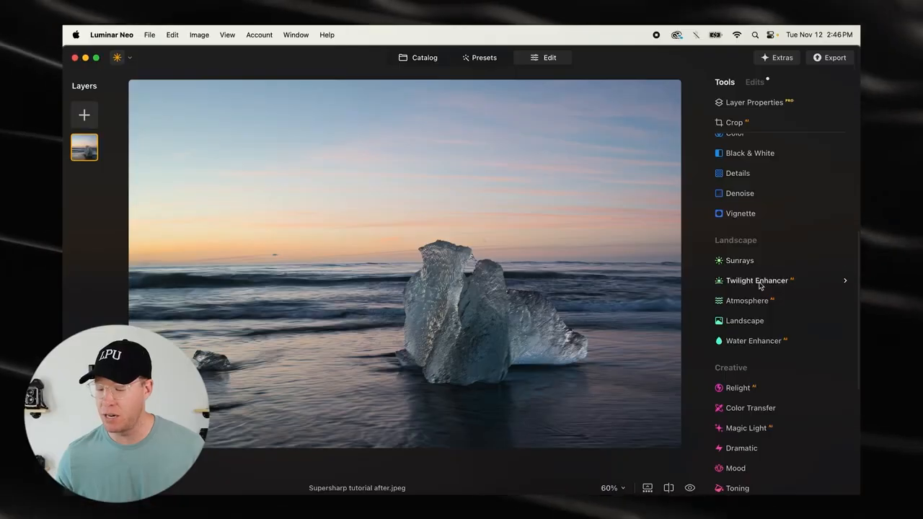
Open the Twilight Enhancer tool and look over its adjustments
{"action": "left_click", "coordinate": [783, 287]}
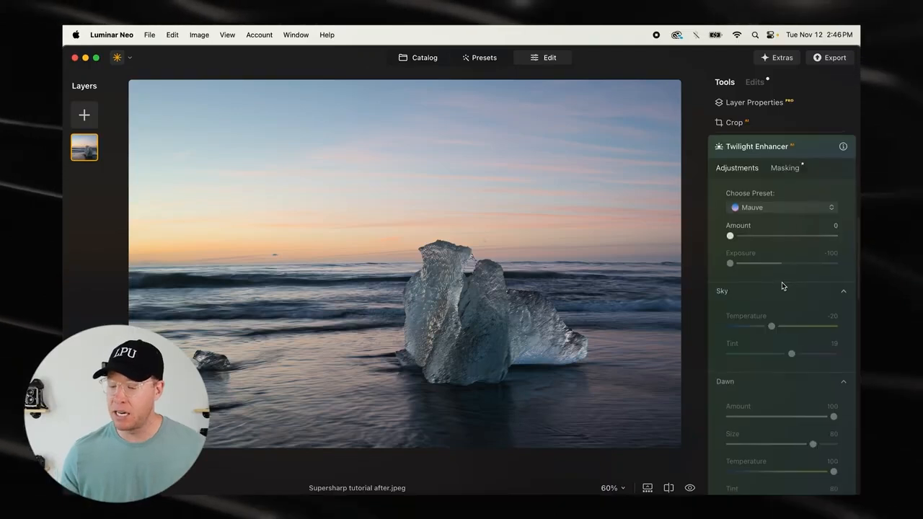
{"action": "scroll", "coordinate": [801, 167], "scroll_direction": "down", "scroll_amount": 3}
{"action": "scroll", "coordinate": [802, 167], "scroll_direction": "up", "scroll_amount": 1}
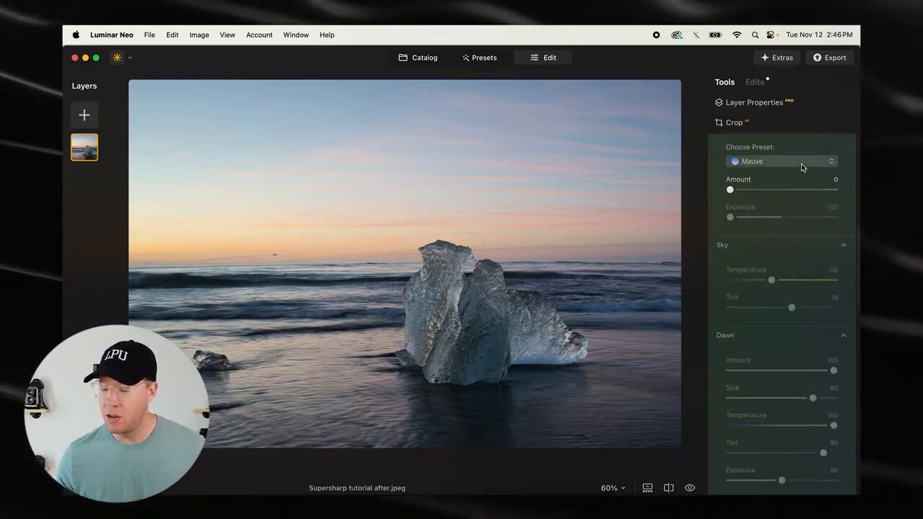
Try the Golden and Blush presets in Twilight Enhancer and undo both
{"action": "left_click", "coordinate": [770, 167]}
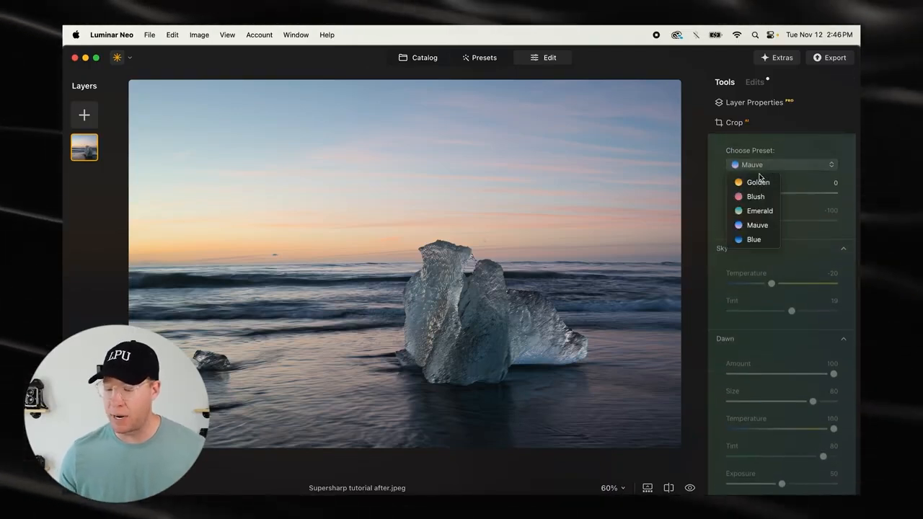
{"action": "left_click", "coordinate": [759, 182]}
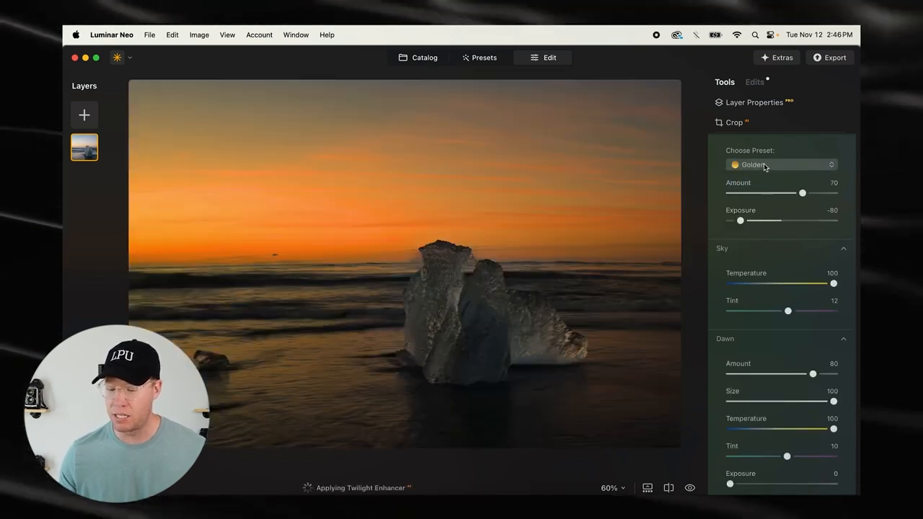
{"action": "left_click", "coordinate": [764, 168]}
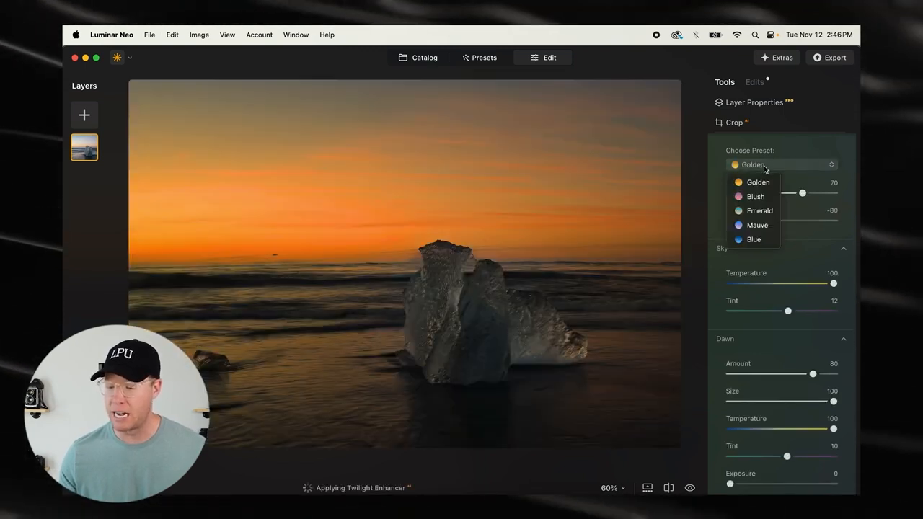
{"action": "left_click", "coordinate": [757, 196]}
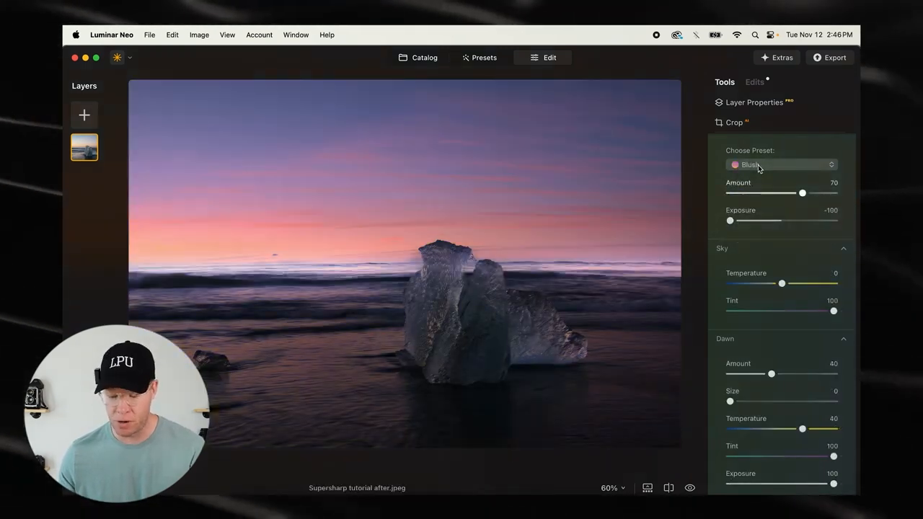
{"action": "key", "text": "super+z"}
{"action": "key", "text": "super+z"}
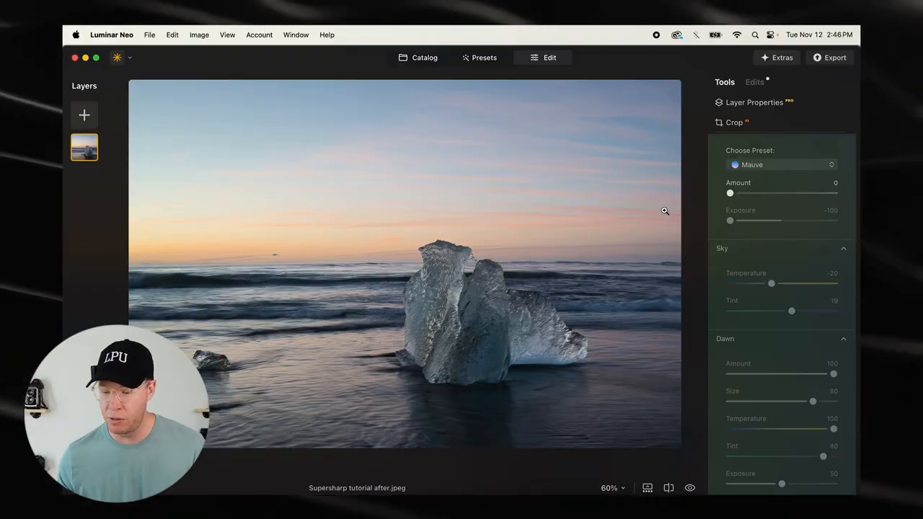
Apply the Mauve twilight preset with Amount 40 and Exposure -75, and compare the photo before and after
{"action": "left_click", "coordinate": [774, 166]}
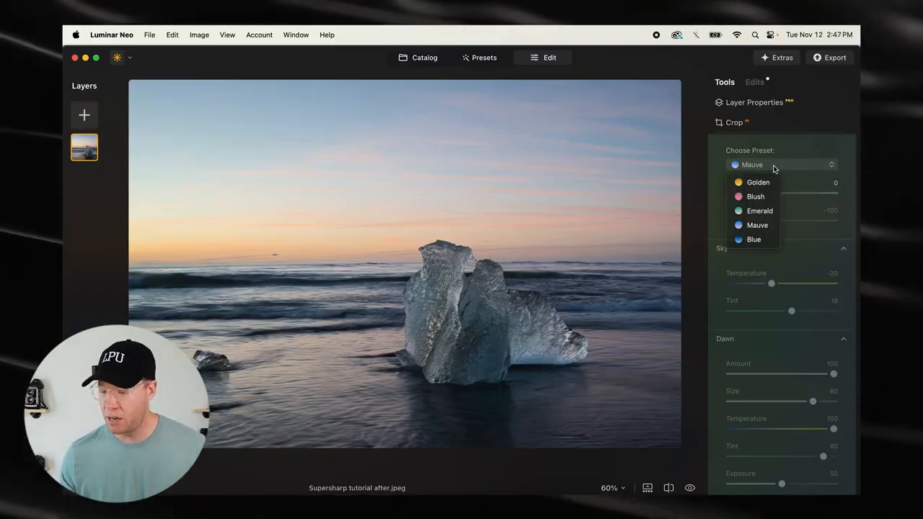
{"action": "left_click", "coordinate": [757, 225]}
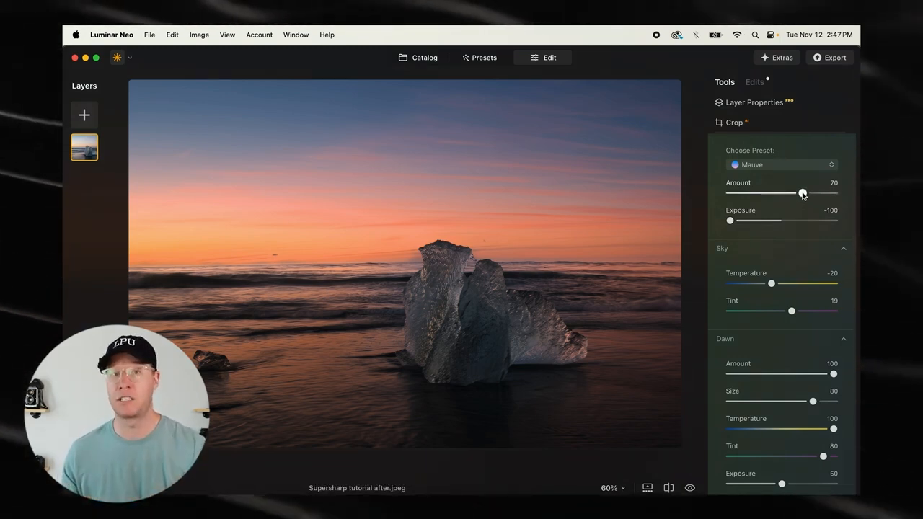
{"action": "left_click_drag", "start_coordinate": [803, 194], "coordinate": [772, 195]}
{"action": "mouse_move", "coordinate": [733, 224]}
{"action": "left_mouse_down"}
{"action": "mouse_move", "coordinate": [757, 220]}
{"action": "mouse_move", "coordinate": [748, 224]}
{"action": "left_mouse_up"}
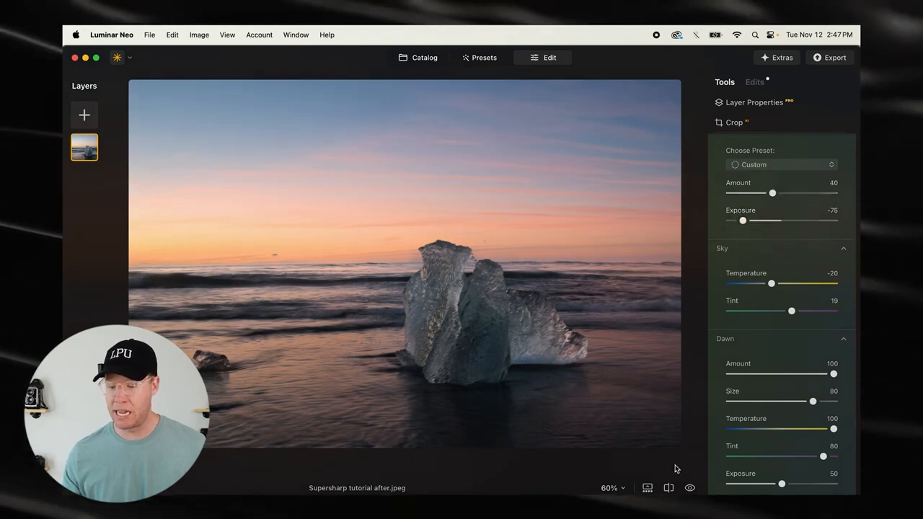
{"action": "left_click", "coordinate": [668, 487]}
{"action": "mouse_move", "coordinate": [154, 278]}
{"action": "left_mouse_down"}
{"action": "mouse_move", "coordinate": [637, 270]}
{"action": "mouse_move", "coordinate": [399, 293]}
{"action": "mouse_move", "coordinate": [373, 274]}
{"action": "mouse_move", "coordinate": [530, 274]}
{"action": "mouse_move", "coordinate": [254, 281]}
{"action": "mouse_move", "coordinate": [170, 273]}
{"action": "left_mouse_up"}
{"action": "key", "text": "backslash"}
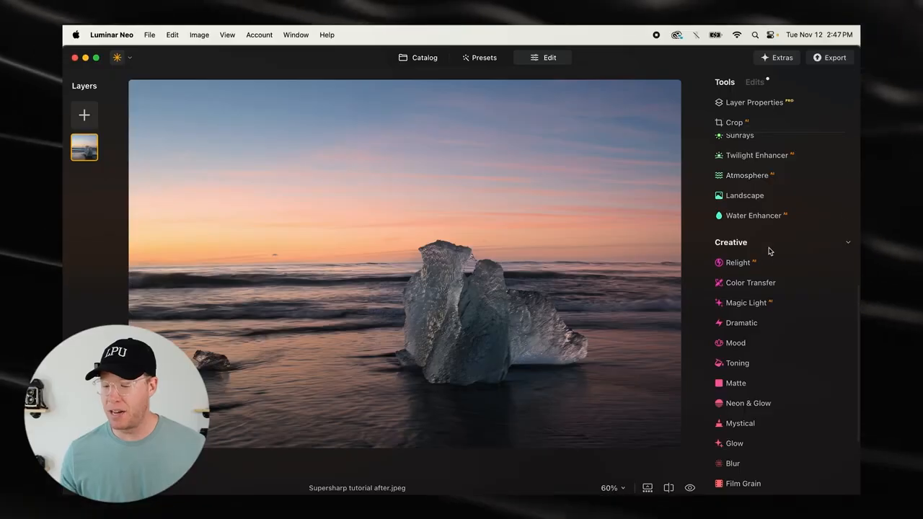
Remove the dust spots from the photo automatically with the Erase tool
{"action": "scroll", "coordinate": [768, 249], "scroll_direction": "up", "scroll_amount": 5}
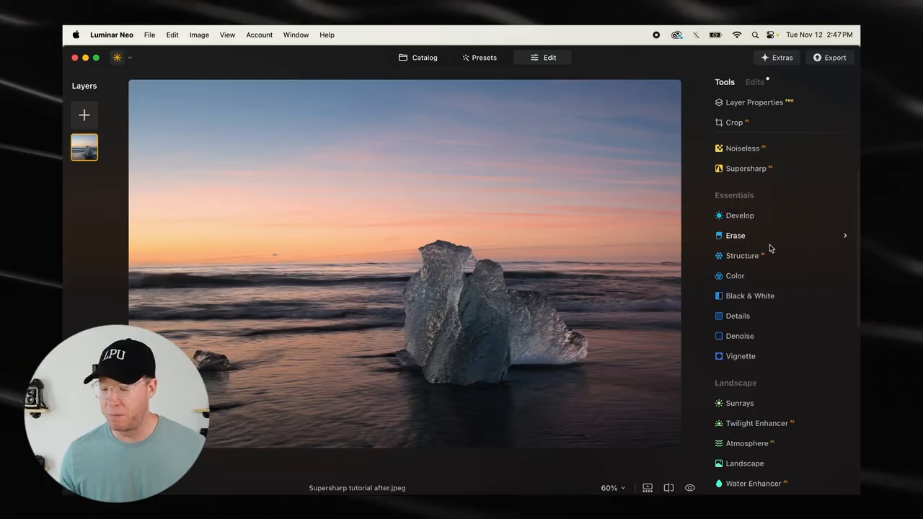
{"action": "left_click", "coordinate": [743, 240]}
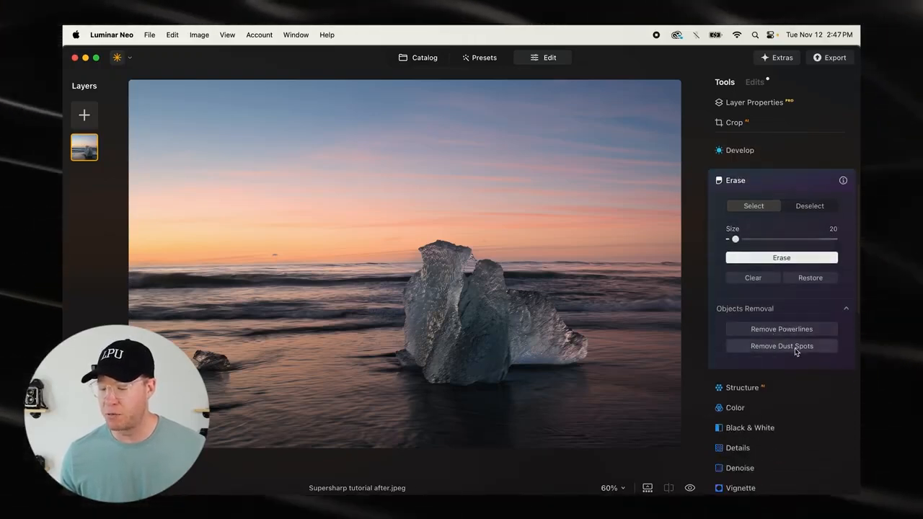
{"action": "left_click", "coordinate": [801, 346]}
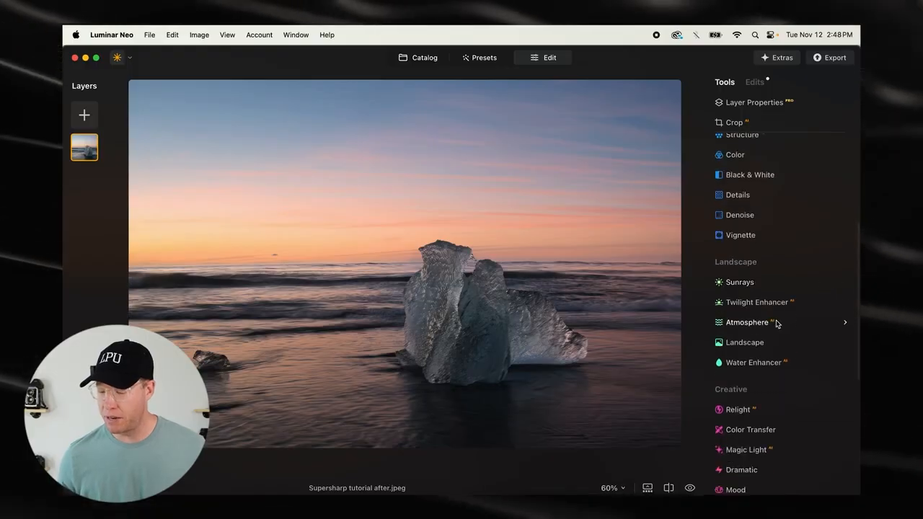
Add subtle haze with Atmosphere in Mist mode, using Depth 83, Lightness 39 and a low Amount
{"action": "left_click", "coordinate": [748, 326]}
{"action": "scroll", "coordinate": [802, 258], "scroll_direction": "down", "scroll_amount": 3}
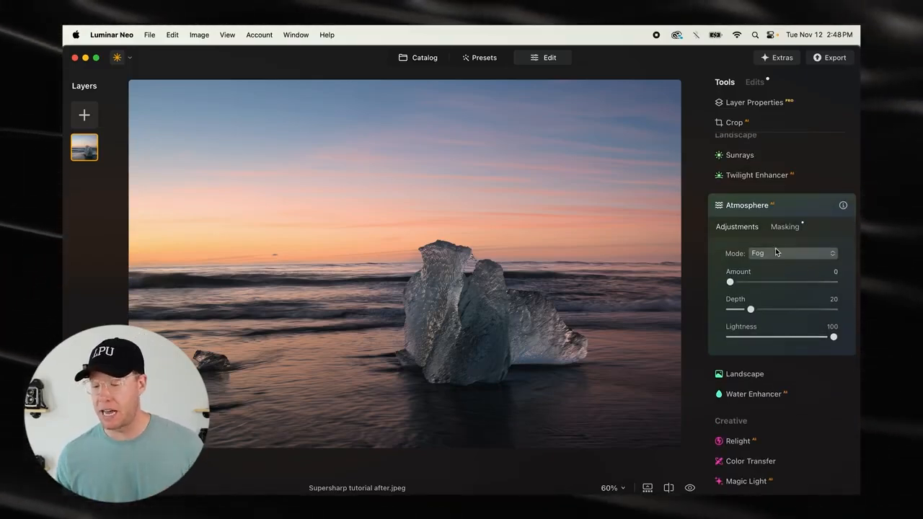
{"action": "left_click", "coordinate": [772, 253]}
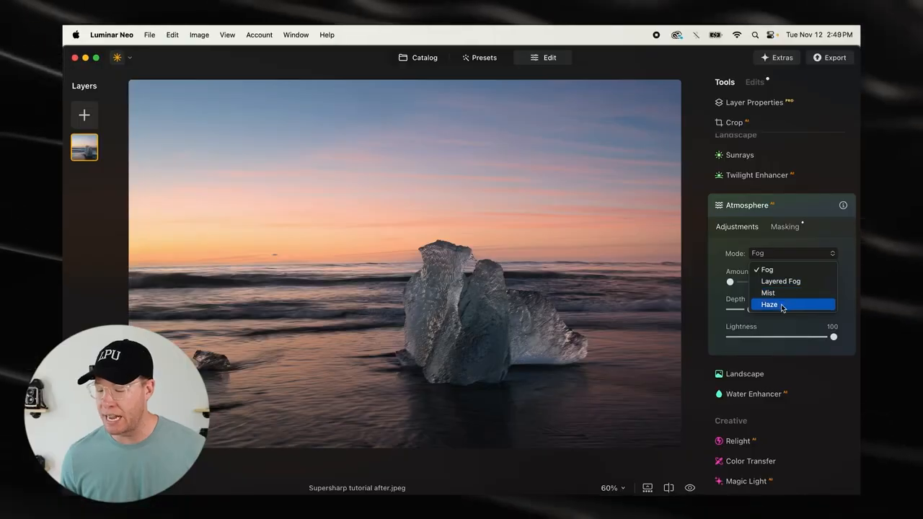
{"action": "left_click", "coordinate": [784, 295]}
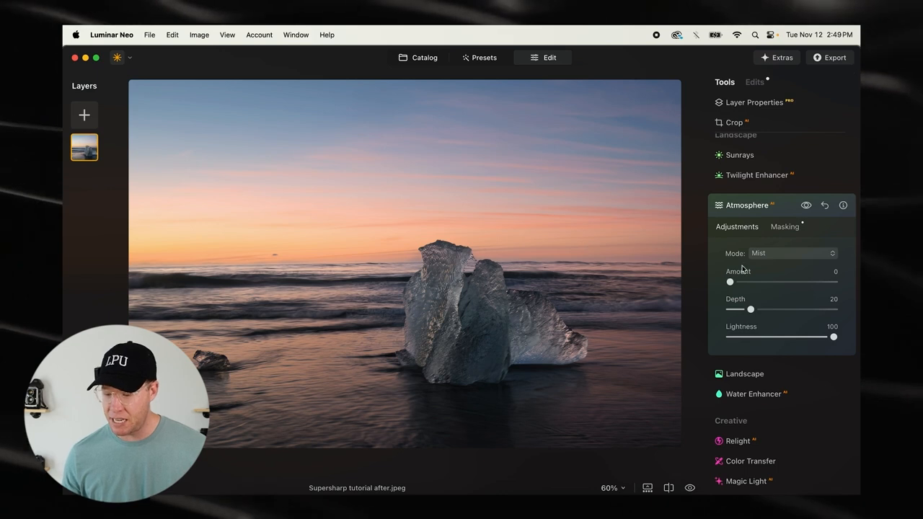
{"action": "left_click_drag", "start_coordinate": [730, 282], "coordinate": [797, 314]}
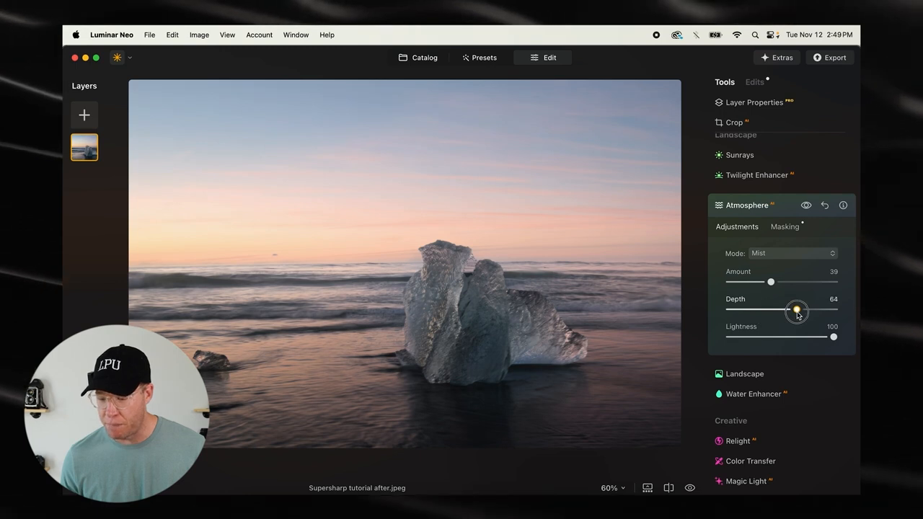
{"action": "left_click_drag", "start_coordinate": [811, 309], "coordinate": [771, 338]}
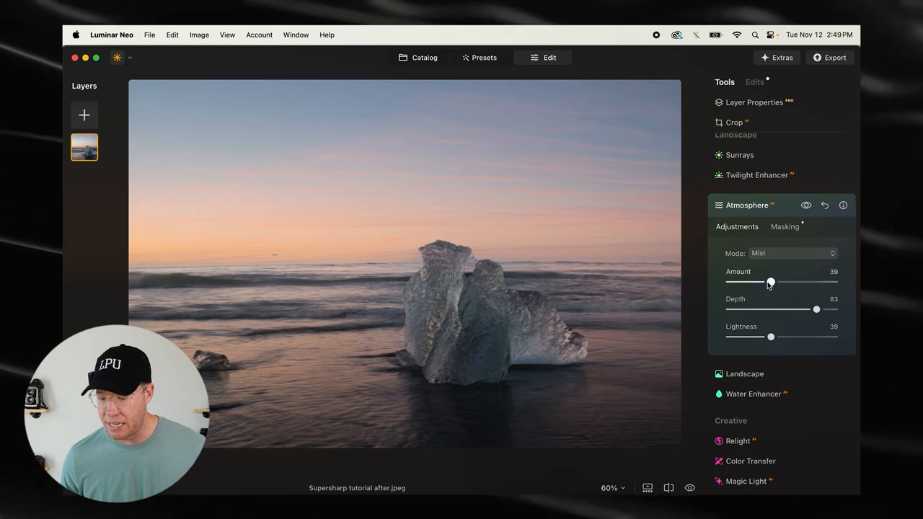
{"action": "left_click_drag", "start_coordinate": [771, 282], "coordinate": [747, 286]}
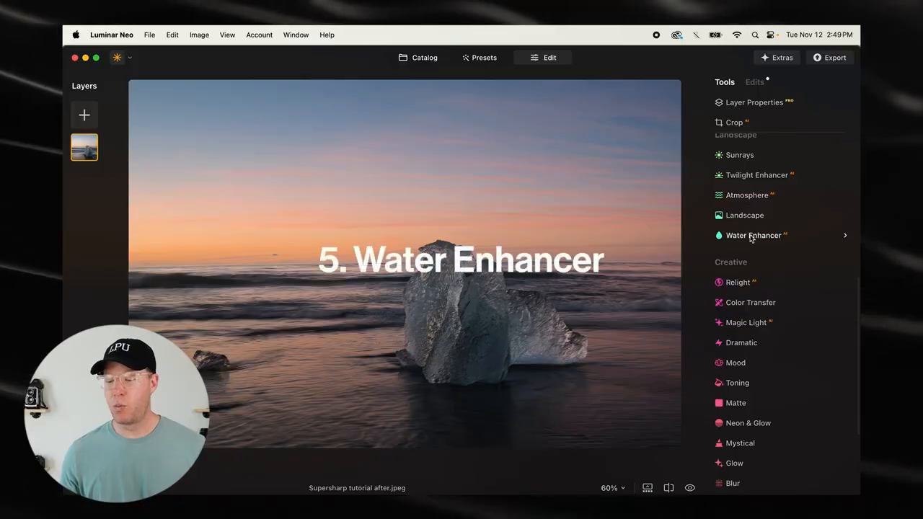
Enhance the sea with Water Enhancer at Amount 14, Blue 26, Original Color 46 and Brightness 71
{"action": "left_click", "coordinate": [753, 237]}
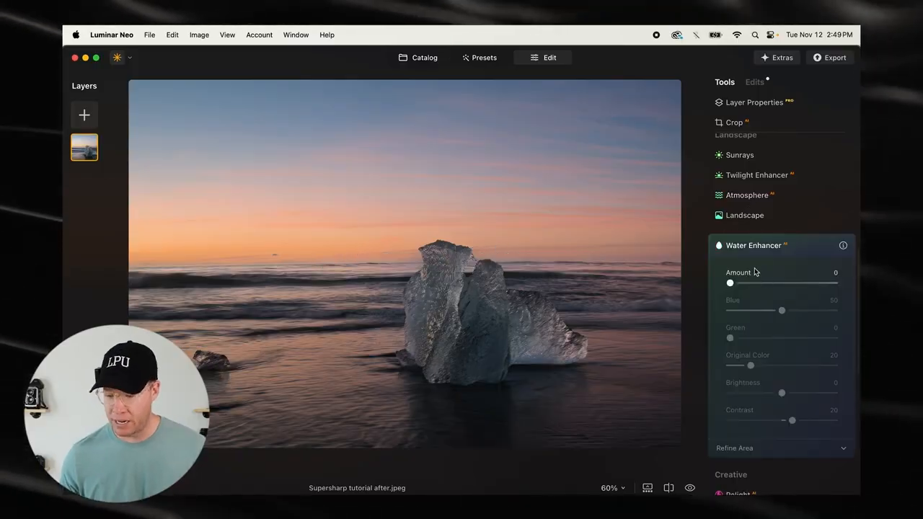
{"action": "left_click_drag", "start_coordinate": [731, 282], "coordinate": [797, 281]}
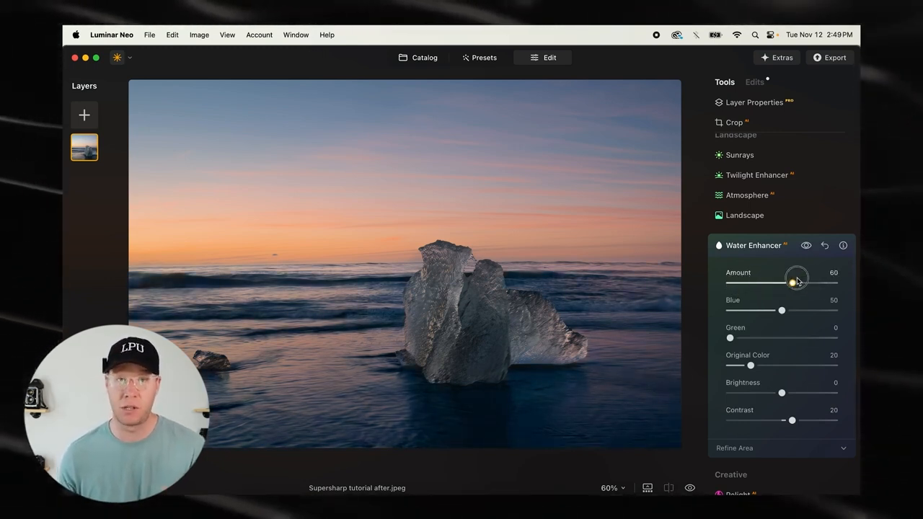
{"action": "left_click_drag", "start_coordinate": [798, 281], "coordinate": [735, 281]}
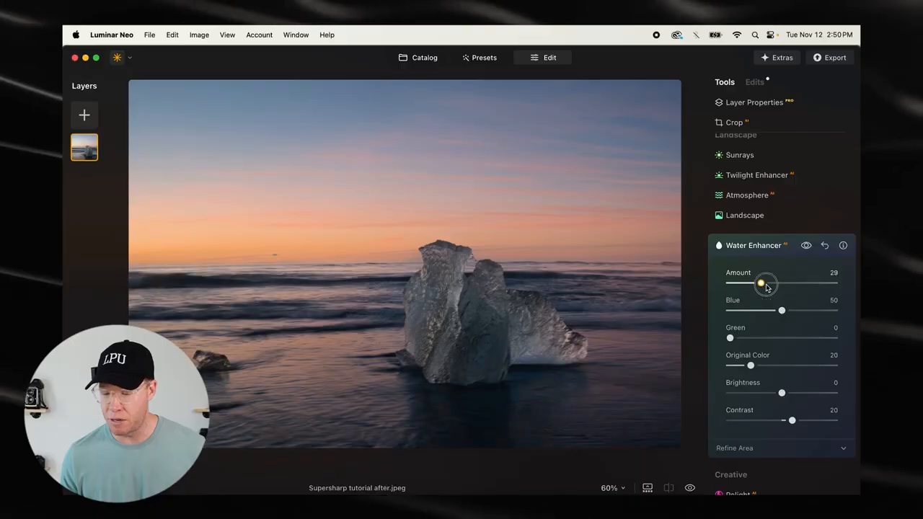
{"action": "left_click_drag", "start_coordinate": [764, 287], "coordinate": [774, 315]}
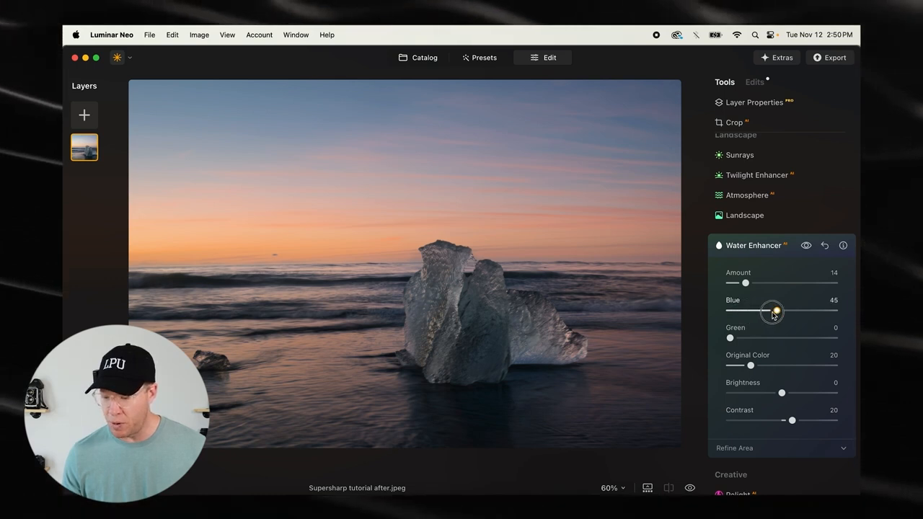
{"action": "left_click_drag", "start_coordinate": [751, 367], "coordinate": [822, 392]}
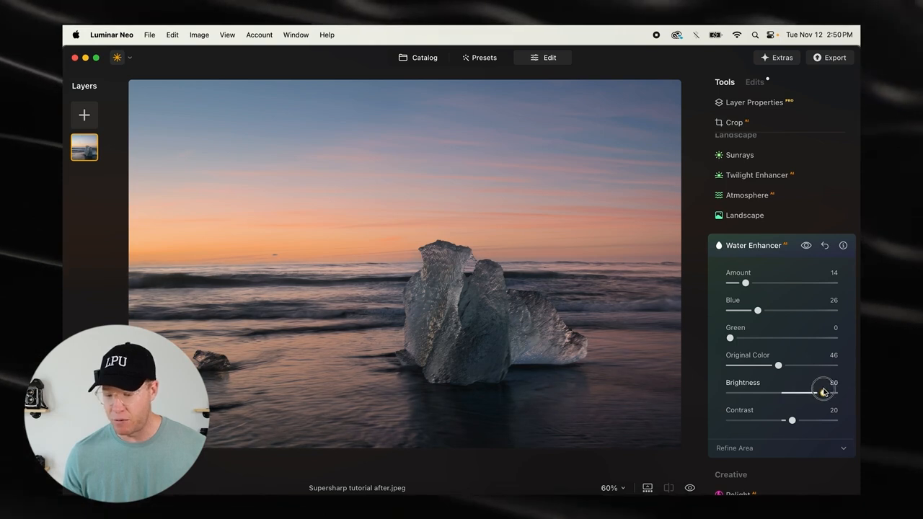
{"action": "left_click", "coordinate": [745, 245]}
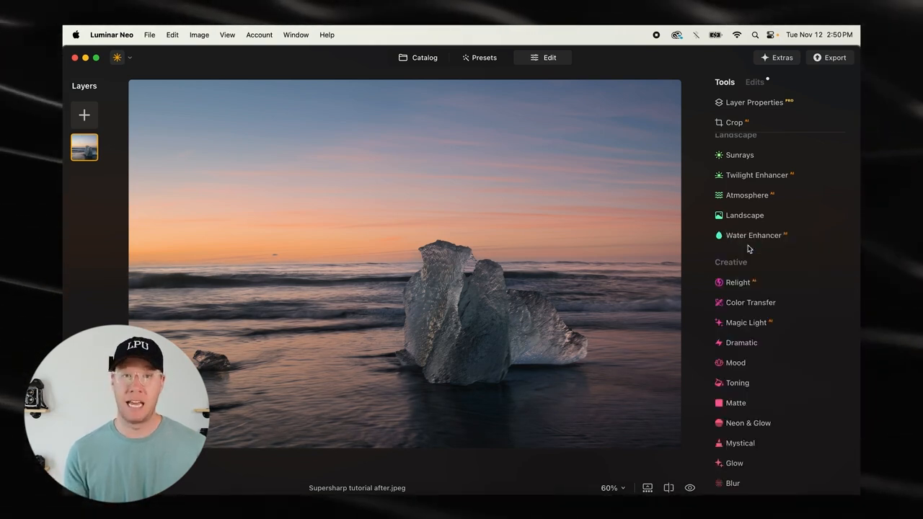
Relight the scene with Brightness Near 47, Brightness Far -15 and Depth 67
{"action": "left_click", "coordinate": [738, 284]}
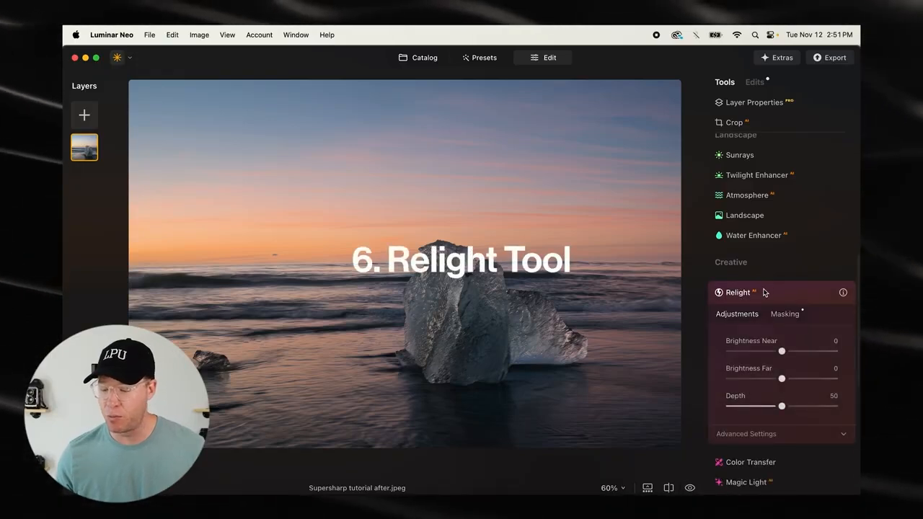
{"action": "scroll", "coordinate": [771, 289], "scroll_direction": "down", "scroll_amount": 2}
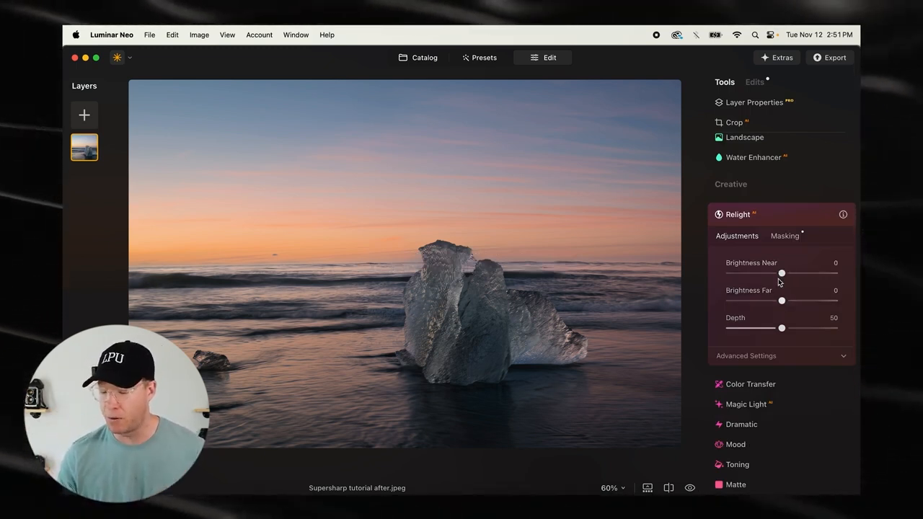
{"action": "left_click_drag", "start_coordinate": [782, 276], "coordinate": [806, 280]}
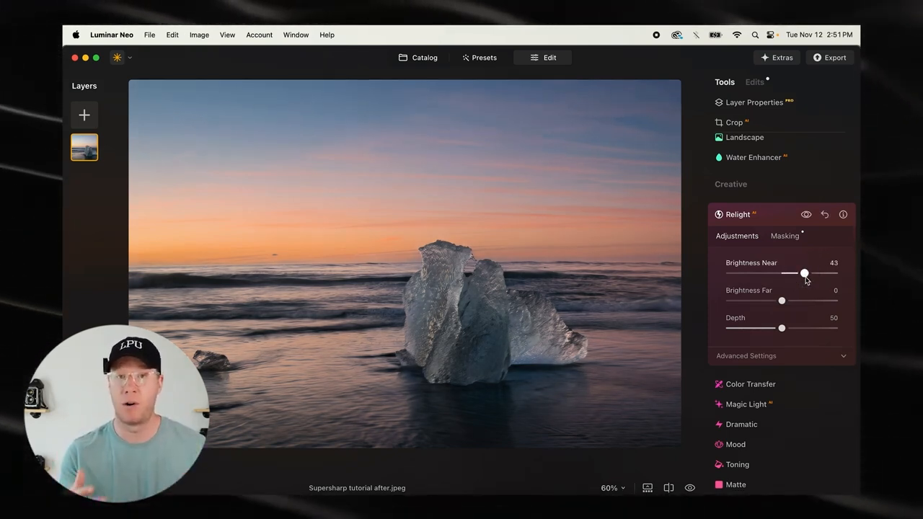
{"action": "left_click_drag", "start_coordinate": [811, 278], "coordinate": [770, 302]}
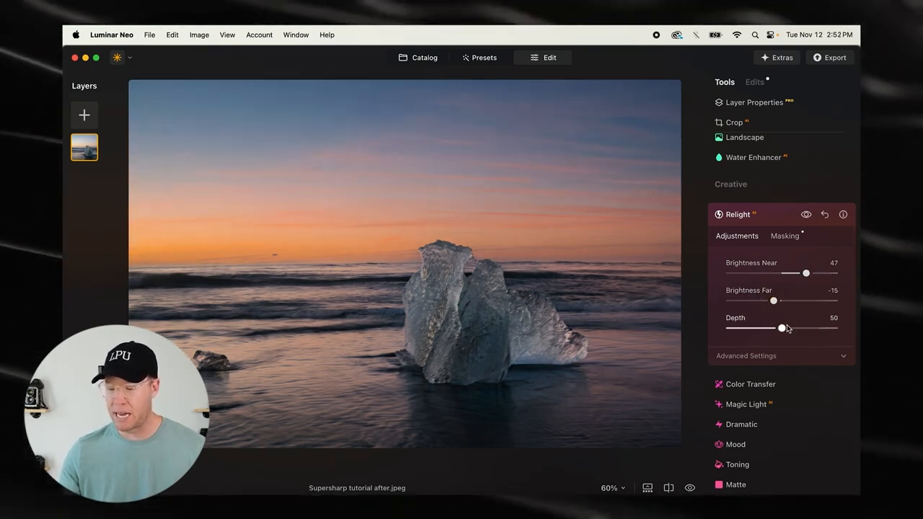
{"action": "left_click_drag", "start_coordinate": [788, 330], "coordinate": [801, 331]}
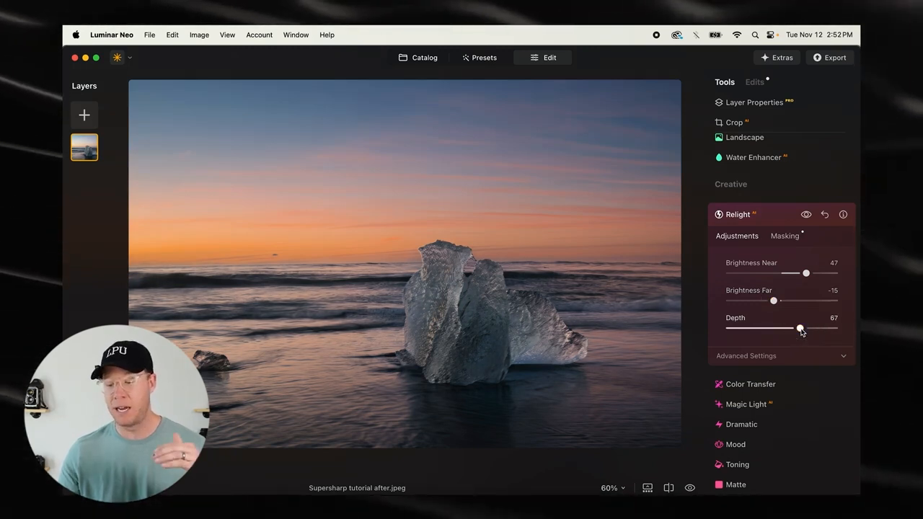
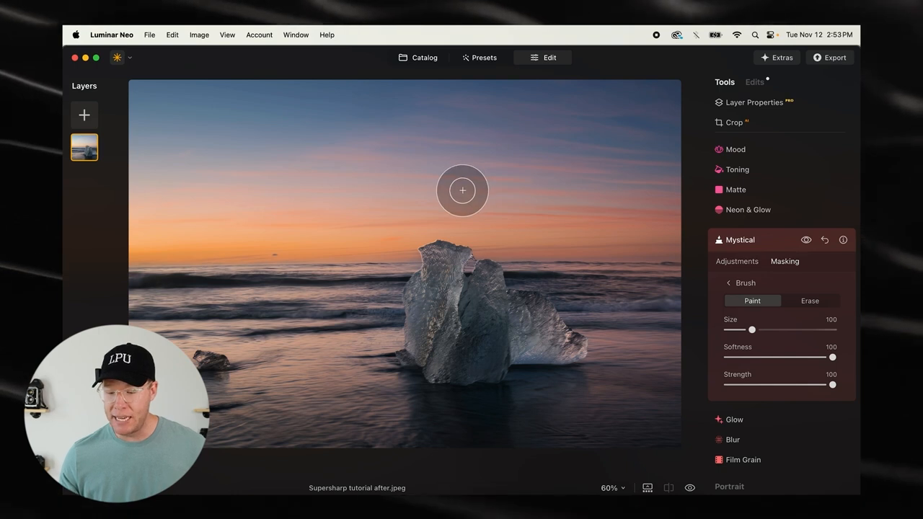
Brush the Mystical effect mask along the horizon and the sea around the ice block at Size 100, Softness 100 and Strength 100
{"action": "mouse_move", "coordinate": [361, 264]}
{"action": "left_mouse_down"}
{"action": "mouse_move", "coordinate": [281, 273]}
{"action": "mouse_move", "coordinate": [362, 279]}
{"action": "mouse_move", "coordinate": [382, 266]}
{"action": "mouse_move", "coordinate": [369, 308]}
{"action": "mouse_move", "coordinate": [184, 297]}
{"action": "mouse_move", "coordinate": [167, 262]}
{"action": "mouse_move", "coordinate": [123, 266]}
{"action": "left_mouse_up"}
{"action": "mouse_move", "coordinate": [299, 303]}
{"action": "left_mouse_down"}
{"action": "mouse_move", "coordinate": [238, 272]}
{"action": "mouse_move", "coordinate": [277, 274]}
{"action": "left_mouse_up"}
{"action": "mouse_move", "coordinate": [537, 268]}
{"action": "left_mouse_down"}
{"action": "mouse_move", "coordinate": [584, 262]}
{"action": "mouse_move", "coordinate": [637, 284]}
{"action": "mouse_move", "coordinate": [657, 313]}
{"action": "mouse_move", "coordinate": [632, 309]}
{"action": "mouse_move", "coordinate": [669, 354]}
{"action": "mouse_move", "coordinate": [600, 303]}
{"action": "mouse_move", "coordinate": [581, 258]}
{"action": "mouse_move", "coordinate": [527, 233]}
{"action": "mouse_move", "coordinate": [665, 245]}
{"action": "mouse_move", "coordinate": [476, 218]}
{"action": "mouse_move", "coordinate": [396, 243]}
{"action": "mouse_move", "coordinate": [221, 224]}
{"action": "mouse_move", "coordinate": [271, 264]}
{"action": "left_mouse_up"}
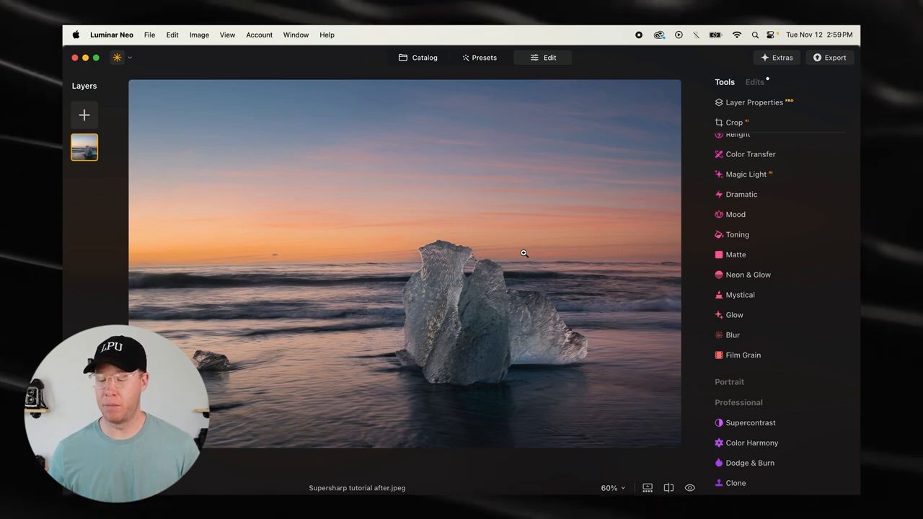
Add a Glow effect of type Orton Effect Soft with Amount 15
{"action": "left_click", "coordinate": [733, 316]}
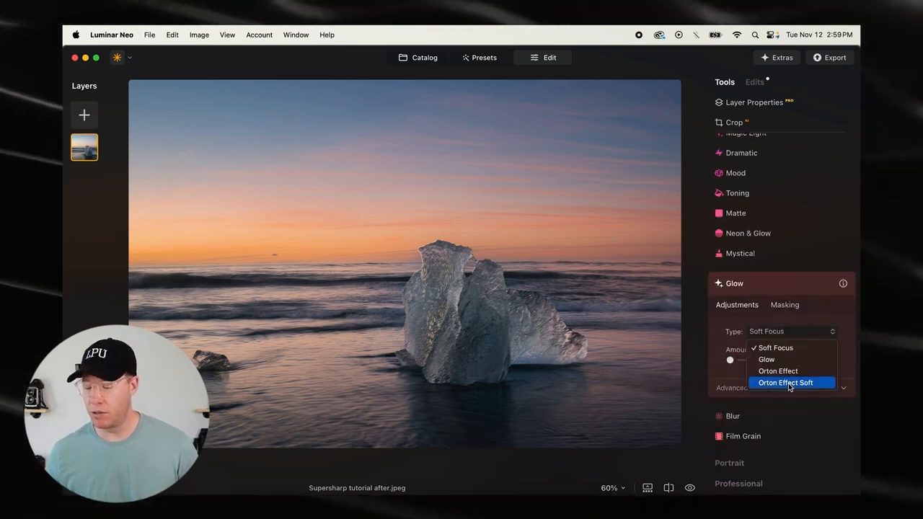
{"action": "scroll", "coordinate": [788, 260], "scroll_direction": "down", "scroll_amount": 2}
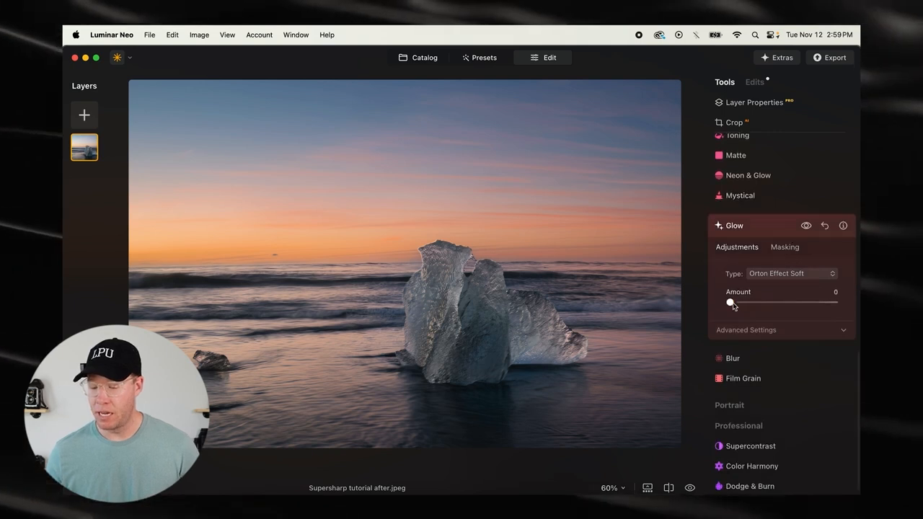
{"action": "left_click_drag", "start_coordinate": [730, 303], "coordinate": [747, 304]}
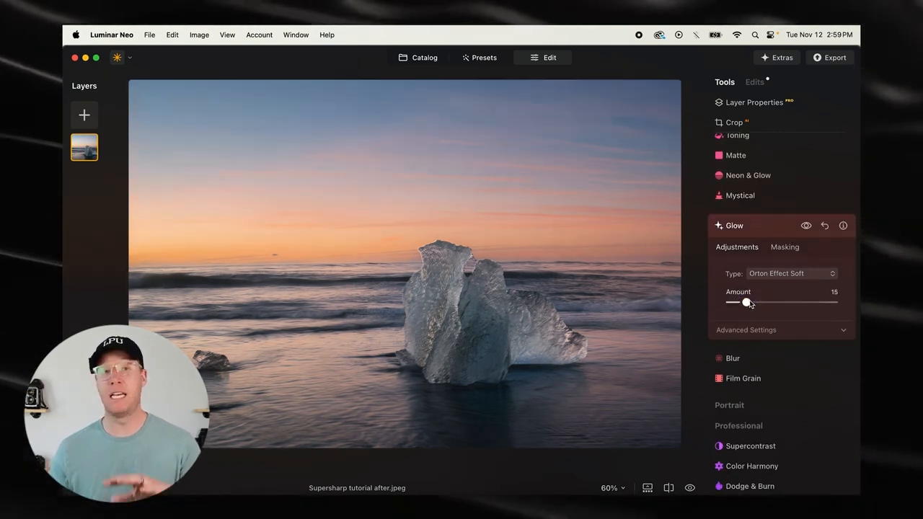
Mask the Glow effect with the brush, painting along the horizon and sea beside the ice block
{"action": "left_click", "coordinate": [785, 247]}
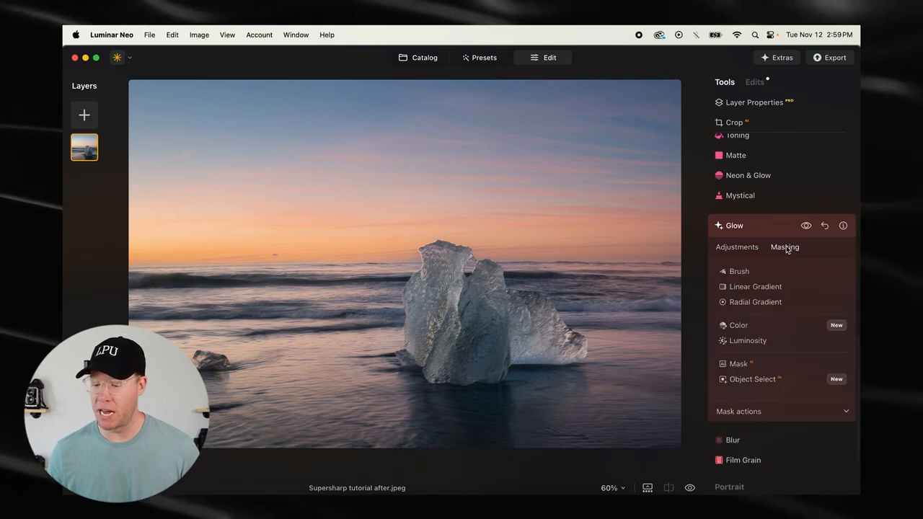
{"action": "left_click", "coordinate": [739, 271]}
{"action": "mouse_move", "coordinate": [656, 288]}
{"action": "left_mouse_down"}
{"action": "mouse_move", "coordinate": [599, 278]}
{"action": "mouse_move", "coordinate": [615, 216]}
{"action": "mouse_move", "coordinate": [574, 177]}
{"action": "mouse_move", "coordinate": [577, 112]}
{"action": "mouse_move", "coordinate": [608, 97]}
{"action": "mouse_move", "coordinate": [664, 206]}
{"action": "mouse_move", "coordinate": [342, 130]}
{"action": "mouse_move", "coordinate": [207, 125]}
{"action": "mouse_move", "coordinate": [399, 111]}
{"action": "mouse_move", "coordinate": [427, 97]}
{"action": "mouse_move", "coordinate": [173, 86]}
{"action": "mouse_move", "coordinate": [134, 96]}
{"action": "mouse_move", "coordinate": [198, 137]}
{"action": "mouse_move", "coordinate": [192, 173]}
{"action": "mouse_move", "coordinate": [139, 222]}
{"action": "mouse_move", "coordinate": [156, 250]}
{"action": "mouse_move", "coordinate": [221, 252]}
{"action": "mouse_move", "coordinate": [276, 173]}
{"action": "mouse_move", "coordinate": [285, 188]}
{"action": "mouse_move", "coordinate": [250, 204]}
{"action": "mouse_move", "coordinate": [388, 178]}
{"action": "mouse_move", "coordinate": [566, 189]}
{"action": "mouse_move", "coordinate": [547, 244]}
{"action": "left_mouse_up"}
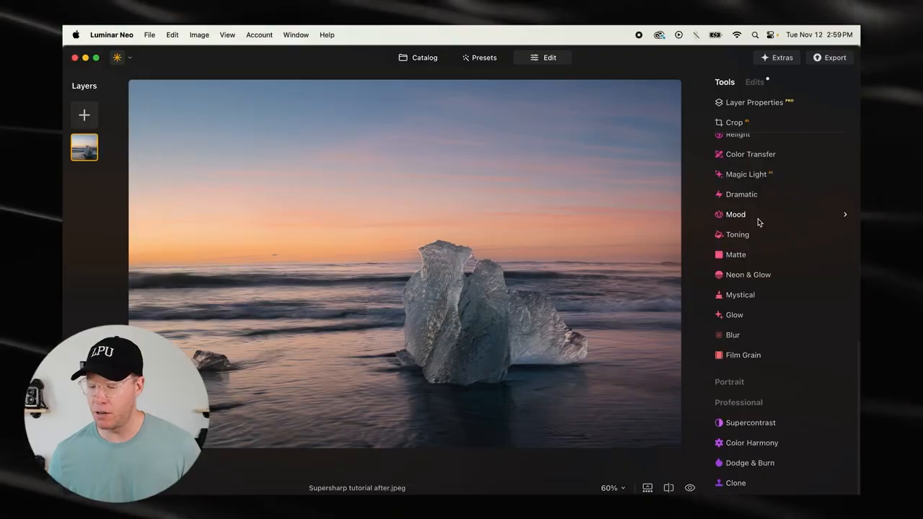
Lighten the ice block and the water around it with Dodge & Burn, enlarging the brush to Size 148
{"action": "left_click", "coordinate": [750, 463]}
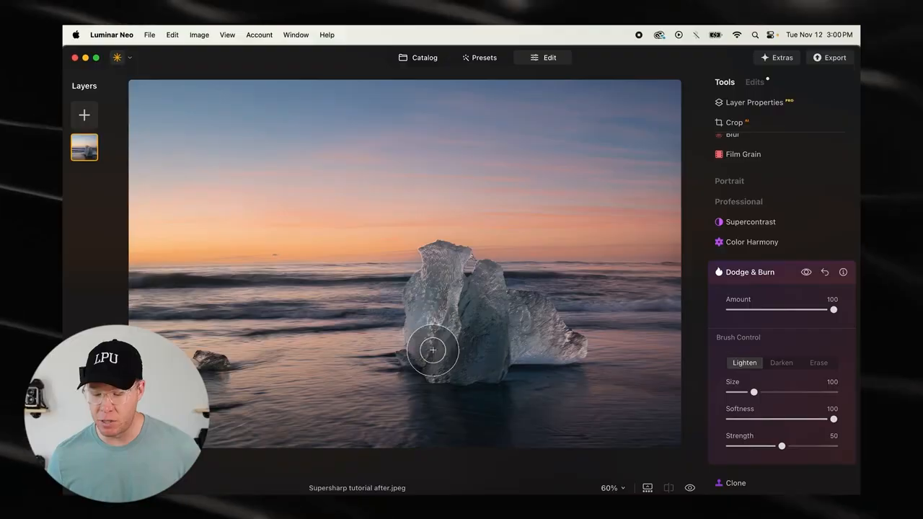
{"action": "mouse_move", "coordinate": [432, 350]}
{"action": "left_mouse_down"}
{"action": "mouse_move", "coordinate": [442, 265]}
{"action": "mouse_move", "coordinate": [463, 323]}
{"action": "mouse_move", "coordinate": [484, 290]}
{"action": "mouse_move", "coordinate": [472, 354]}
{"action": "mouse_move", "coordinate": [522, 315]}
{"action": "mouse_move", "coordinate": [507, 342]}
{"action": "mouse_move", "coordinate": [461, 360]}
{"action": "mouse_move", "coordinate": [455, 323]}
{"action": "mouse_move", "coordinate": [439, 329]}
{"action": "mouse_move", "coordinate": [485, 319]}
{"action": "left_mouse_up"}
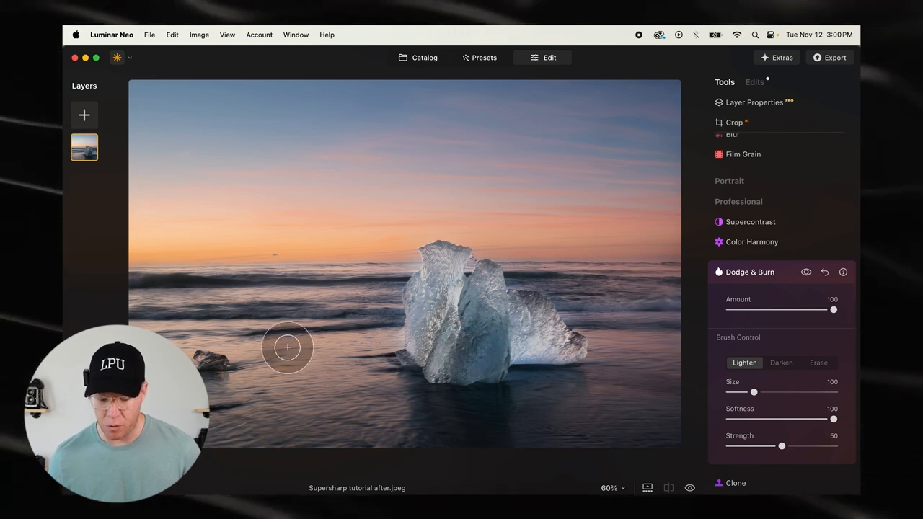
{"action": "key", "text": "bracketleft"}
{"action": "key", "text": "bracketleft"}
{"action": "key", "text": "bracketleft"}
{"action": "key", "text": "bracketleft"}
{"action": "key", "text": "bracketleft"}
{"action": "key", "text": "bracketleft"}
{"action": "key", "text": "bracketleft"}
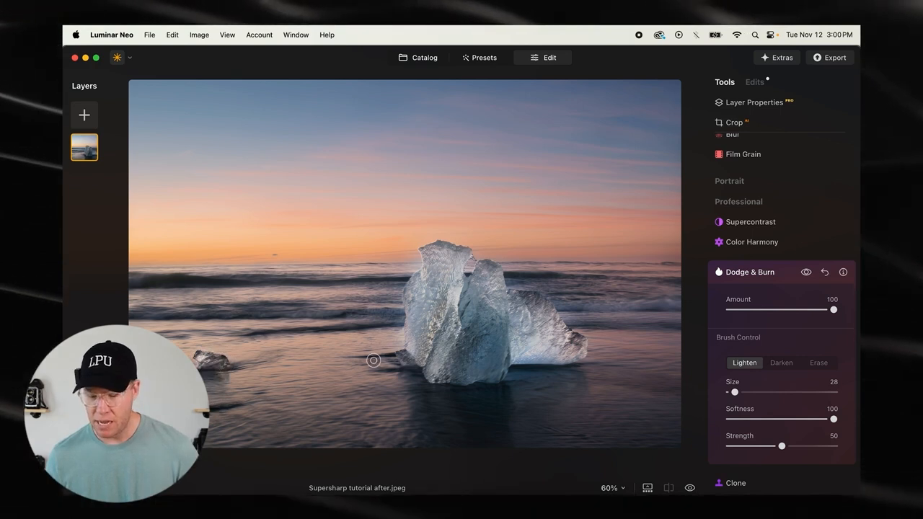
{"action": "key", "text": "bracketright"}
{"action": "key", "text": "bracketright"}
{"action": "key", "text": "bracketright"}
{"action": "key", "text": "bracketright"}
{"action": "key", "text": "bracketright"}
{"action": "key", "text": "bracketright"}
{"action": "key", "text": "bracketright"}
{"action": "key", "text": "bracketright"}
{"action": "key", "text": "bracketright"}
{"action": "key", "text": "bracketright"}
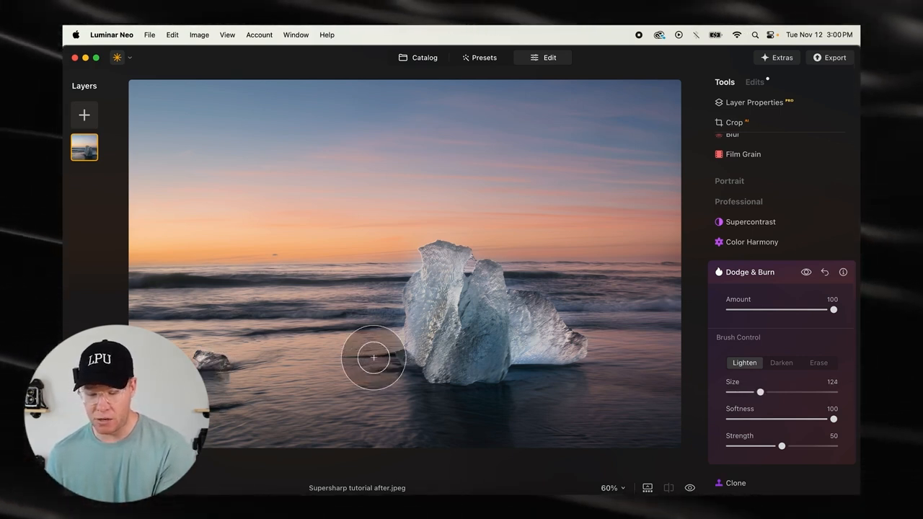
{"action": "mouse_move", "coordinate": [415, 400]}
{"action": "left_mouse_down"}
{"action": "mouse_move", "coordinate": [583, 372]}
{"action": "mouse_move", "coordinate": [603, 342]}
{"action": "mouse_move", "coordinate": [567, 326]}
{"action": "left_mouse_up"}
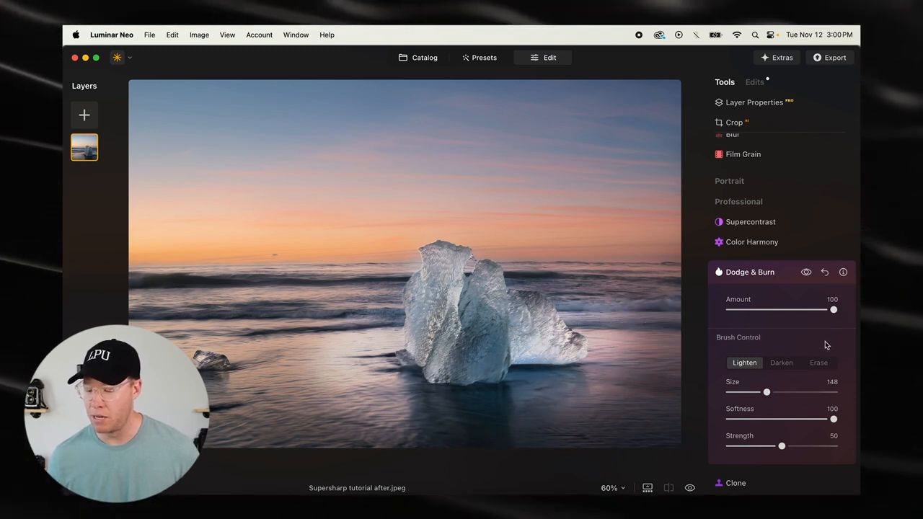
Set the Dodge & Burn Amount to 11 and close the tool
{"action": "left_click_drag", "start_coordinate": [833, 310], "coordinate": [763, 317]}
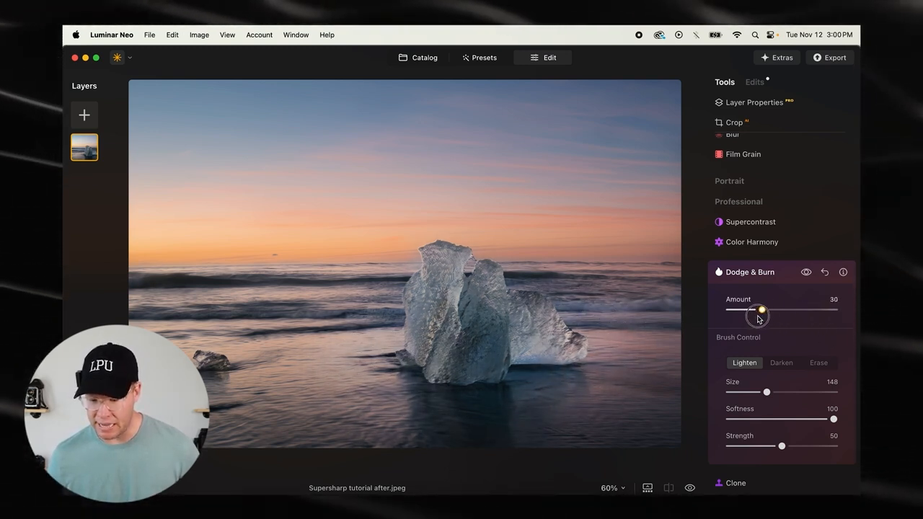
{"action": "mouse_move", "coordinate": [753, 320]}
{"action": "left_mouse_down"}
{"action": "mouse_move", "coordinate": [810, 313]}
{"action": "mouse_move", "coordinate": [743, 322]}
{"action": "left_mouse_up"}
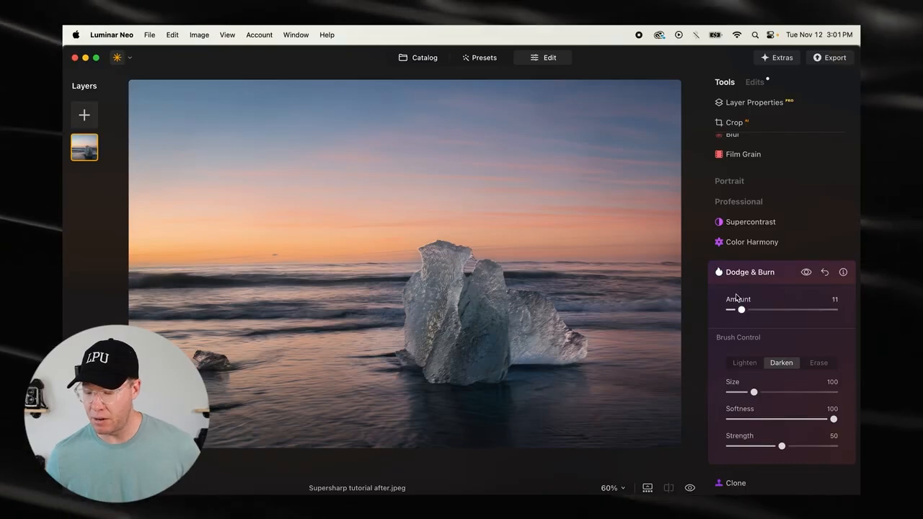
{"action": "left_click", "coordinate": [739, 274]}
Compare the photo before and after the edits by sweeping the split divider across the whole image
{"action": "left_click", "coordinate": [671, 490]}
{"action": "left_click_drag", "start_coordinate": [158, 272], "coordinate": [683, 254]}
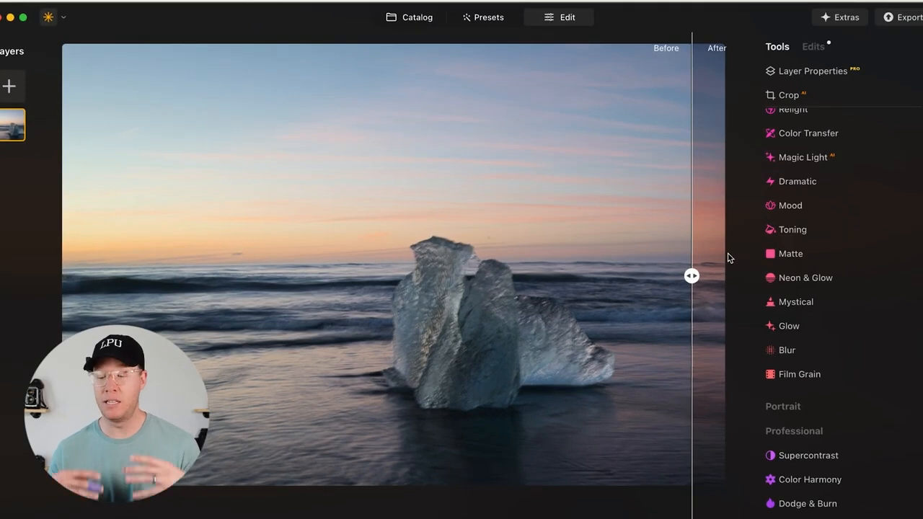
{"action": "left_click_drag", "start_coordinate": [692, 279], "coordinate": [94, 276]}
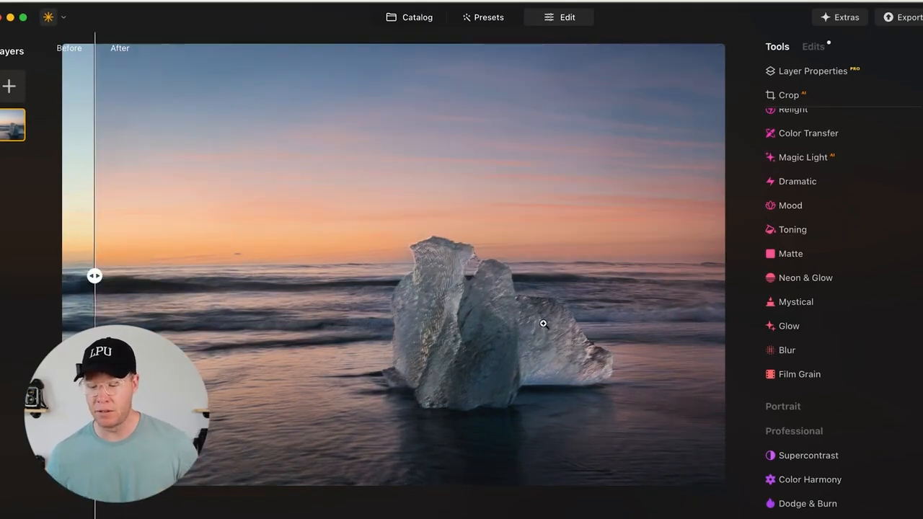